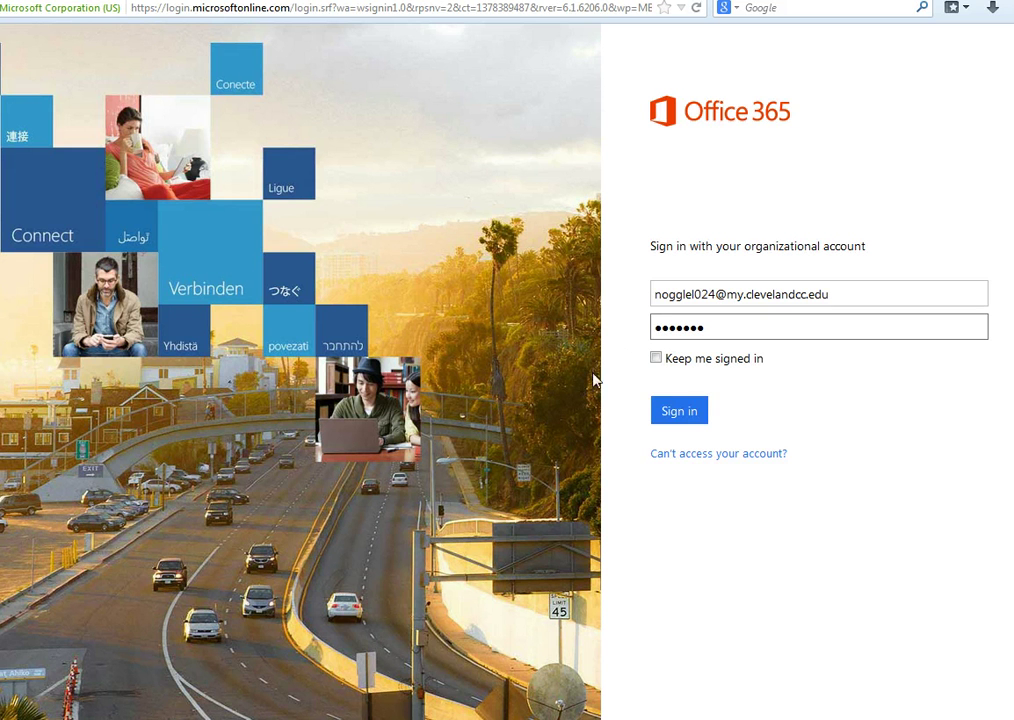
- Submit the Office 365 organisational account sign-in to reach the Inbox
{"action": "left_click", "coordinate": [678, 415]}
{"action": "left_click", "coordinate": [680, 428]}
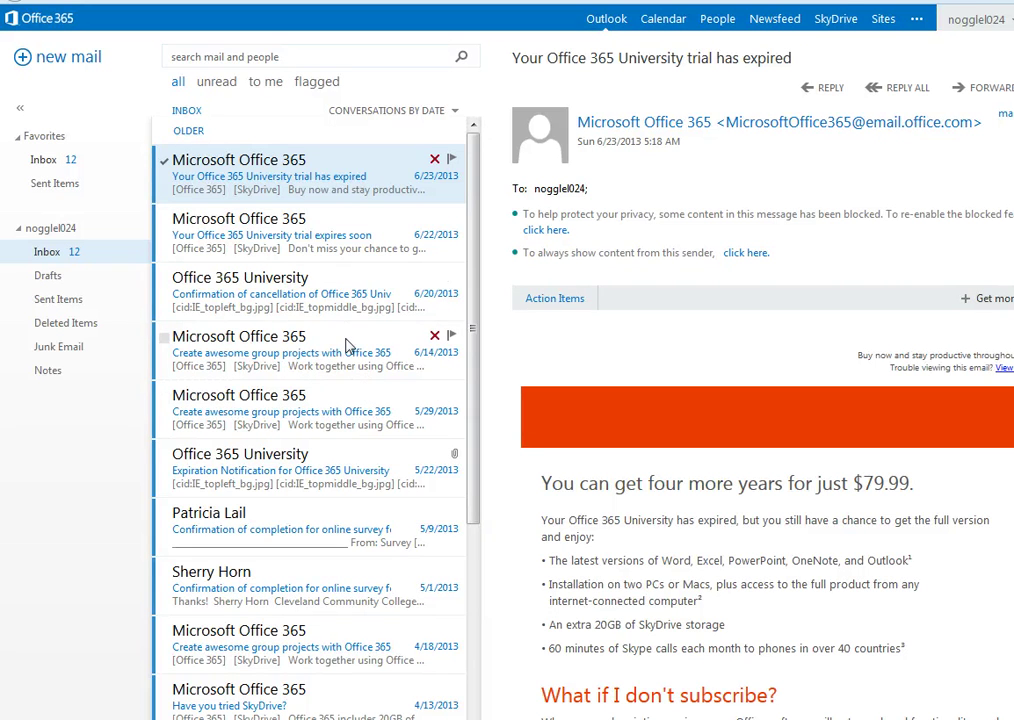
- Start a new email addressed to your own address, with the second college address in Cc
{"action": "left_click", "coordinate": [55, 58]}
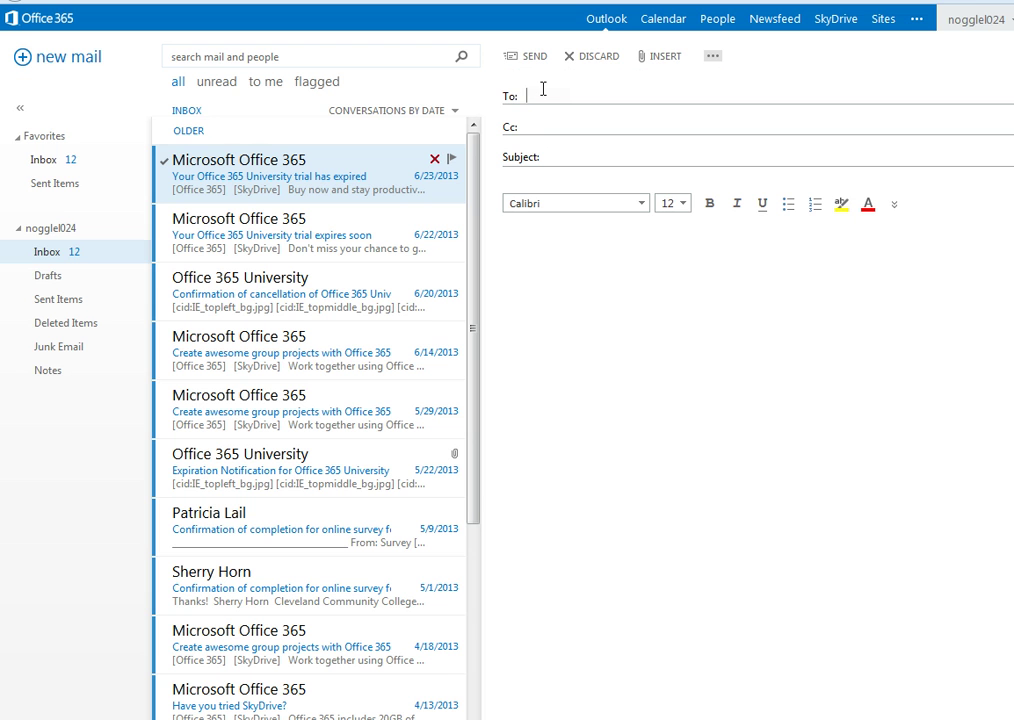
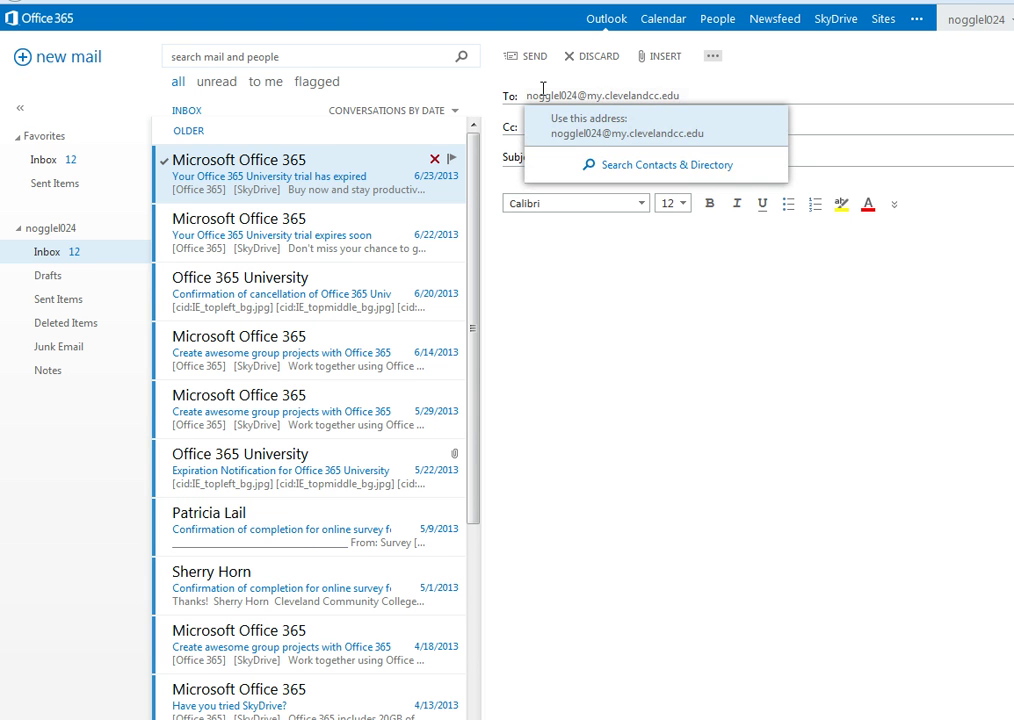
{"action": "left_click", "coordinate": [573, 276]}
{"action": "left_click", "coordinate": [560, 125]}
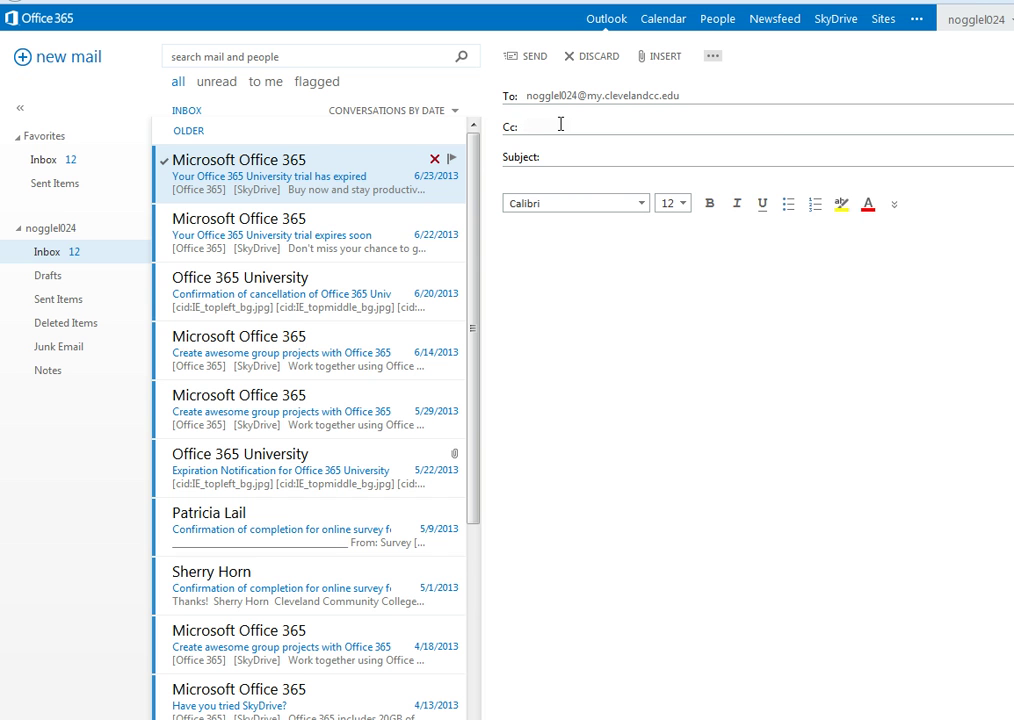
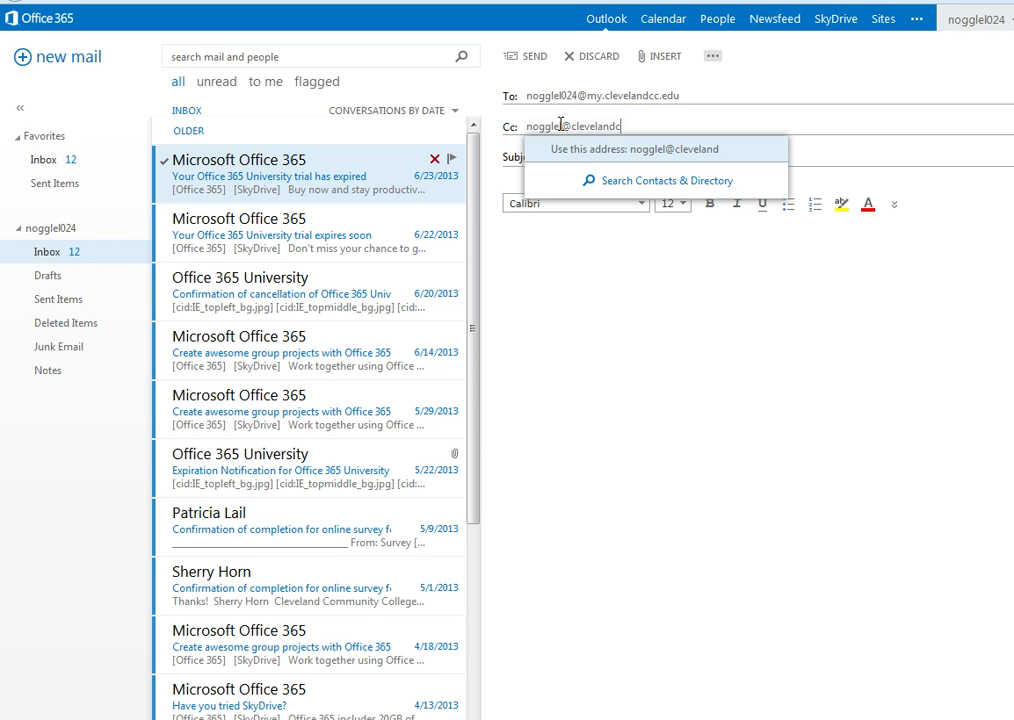
{"action": "key", "text": "Return"}
{"action": "left_click", "coordinate": [600, 156]}
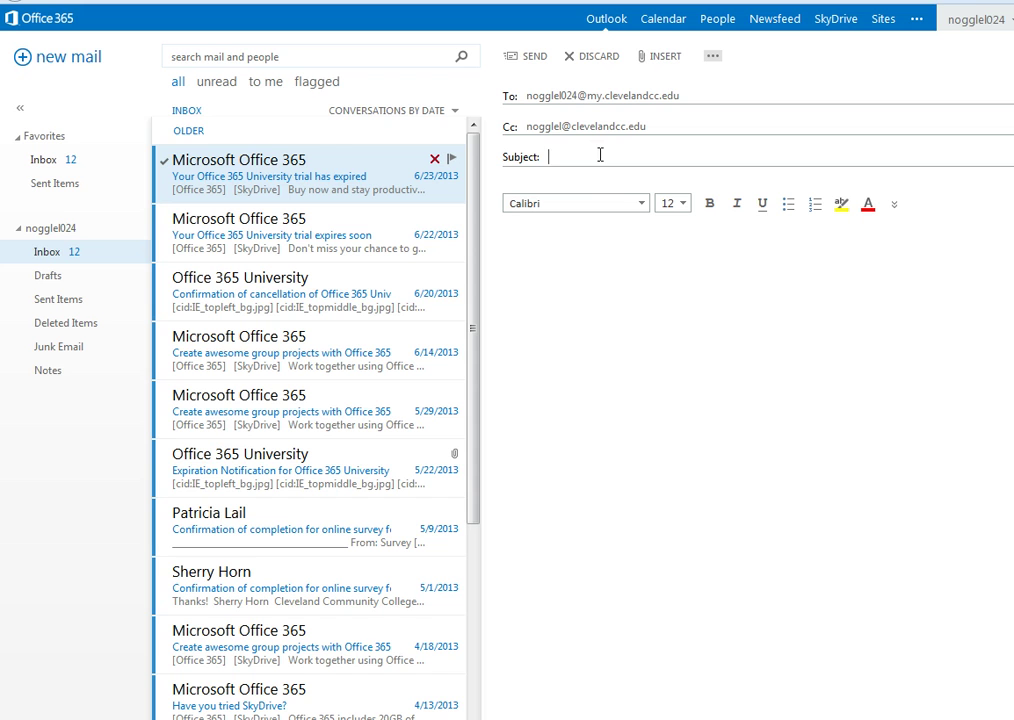
- Add subject 'Farmer's Market' and body 'Type message here.', then send the email
{"action": "type", "text": "Farmer's Markey"}
{"action": "key", "text": "BackSpace"}
{"action": "type", "text": "t"}
{"action": "key", "text": "Tab"}
{"action": "type", "text": "Type message here."}
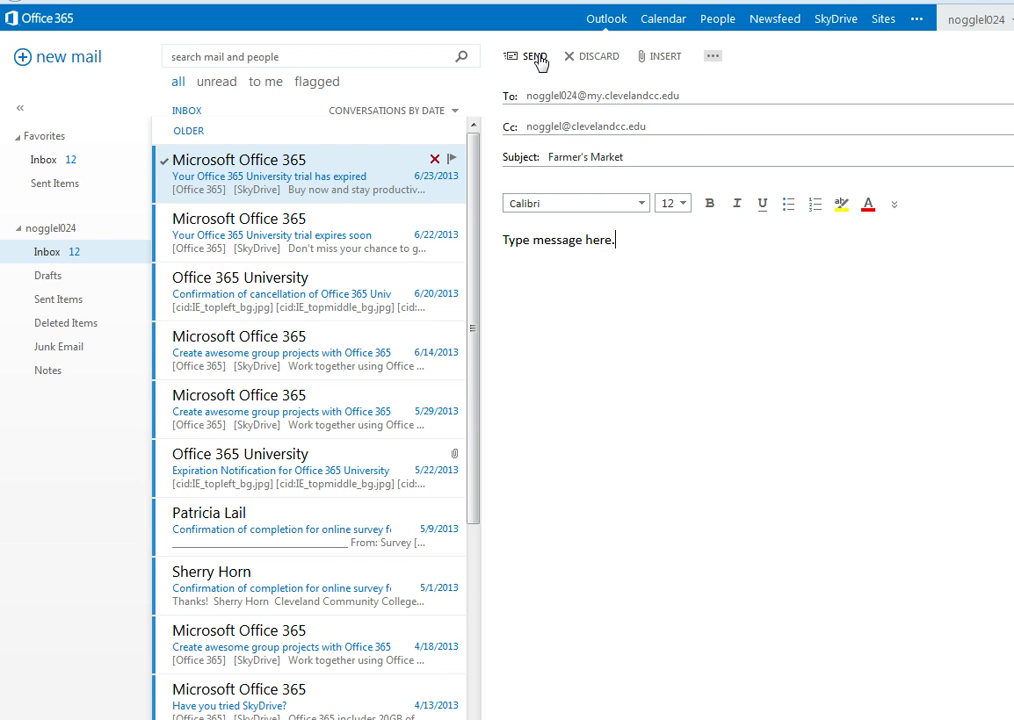
{"action": "left_click", "coordinate": [537, 58]}
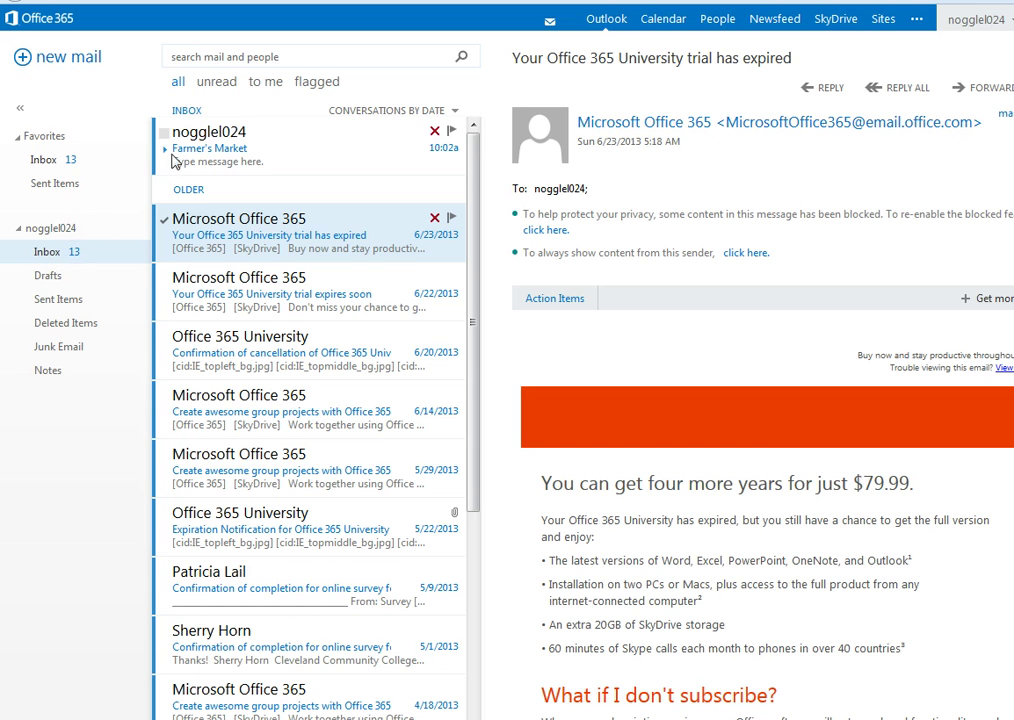
- Open the received Farmer's Market email from the Inbox list
{"action": "left_click", "coordinate": [205, 150]}
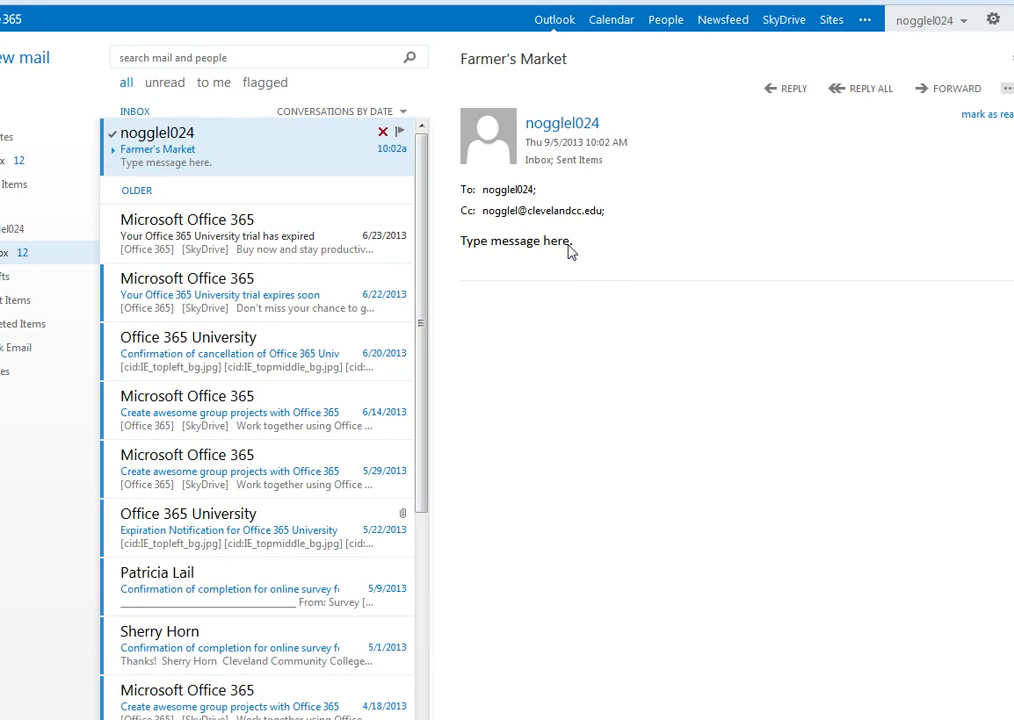
- Forward the Farmer's Market email, addressed to the instructor's Gmail address
{"action": "left_click", "coordinate": [950, 93]}
{"action": "left_click", "coordinate": [627, 100]}
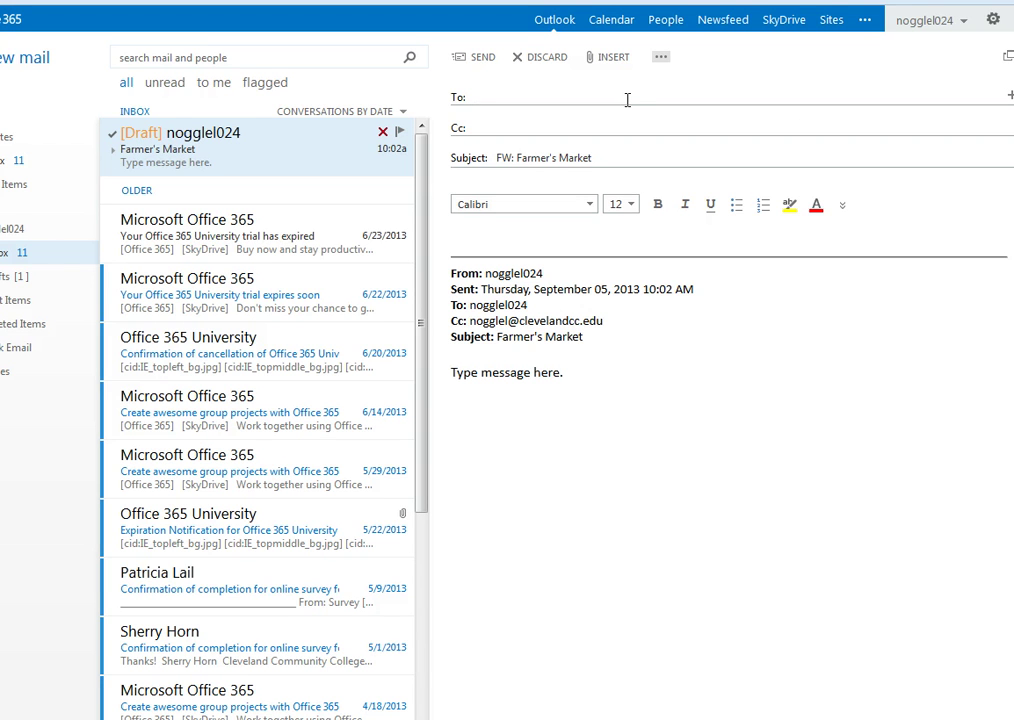
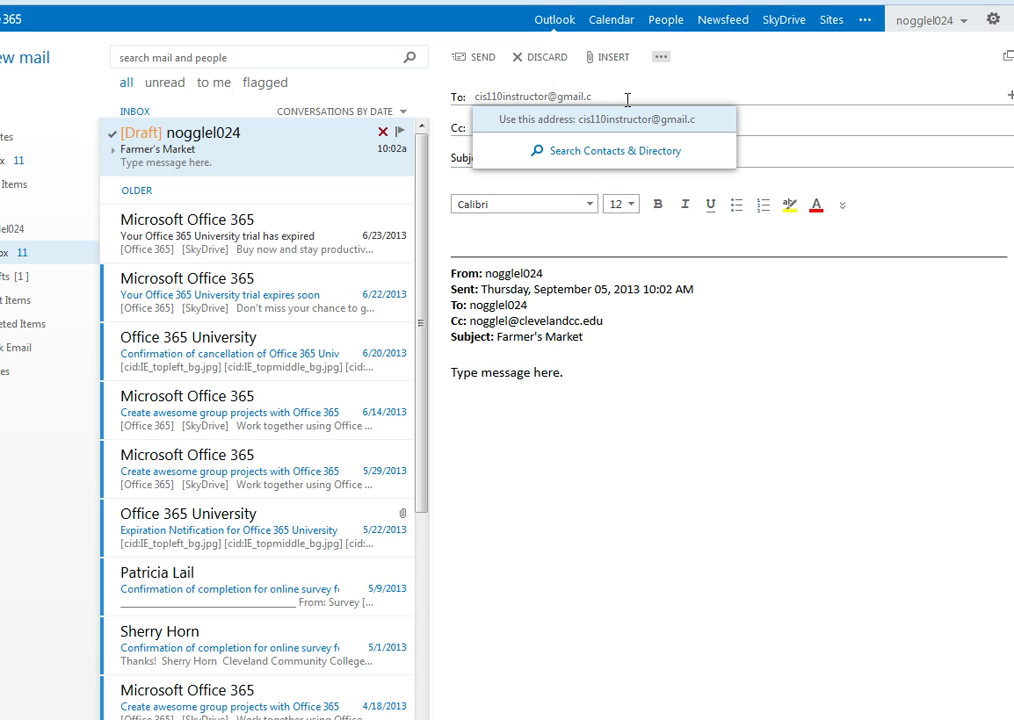
{"action": "left_click", "coordinate": [607, 378]}
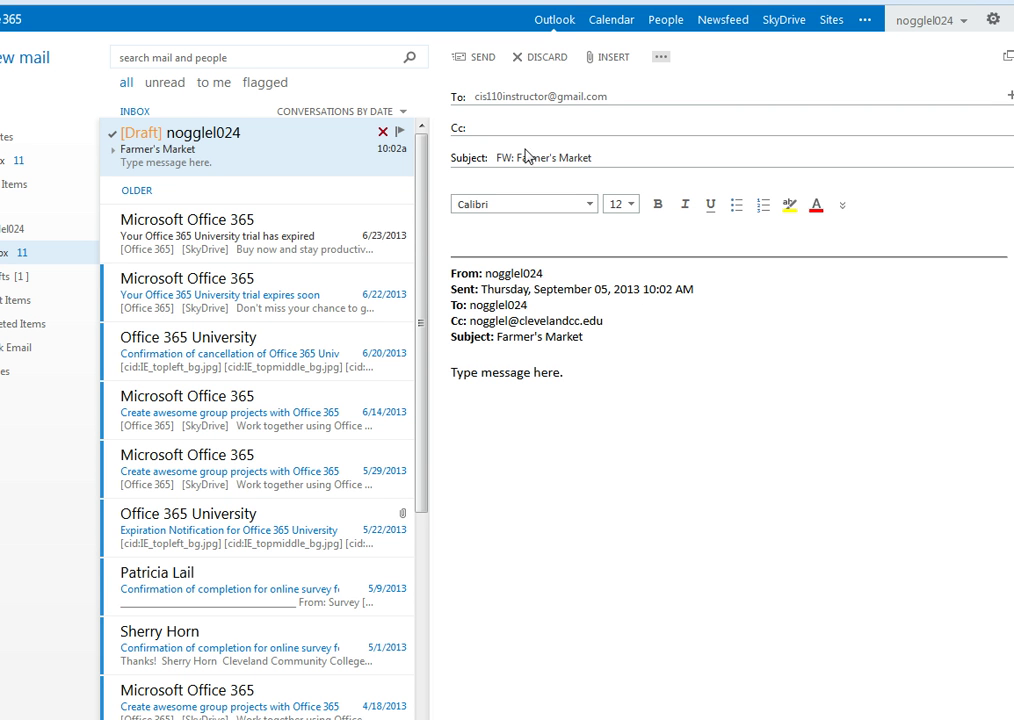
- Write a short note above the forwarded message and send it
{"action": "left_click", "coordinate": [458, 237]}
{"action": "type", "text": "Typer rep"}
{"action": "key", "text": "BackSpace"}
{"action": "key", "text": "BackSpace"}
{"action": "key", "text": "BackSpace"}
{"action": "key", "text": "BackSpace"}
{"action": "key", "text": "BackSpace"}
{"action": "type", "text": "message."}
{"action": "left_click", "coordinate": [474, 64]}
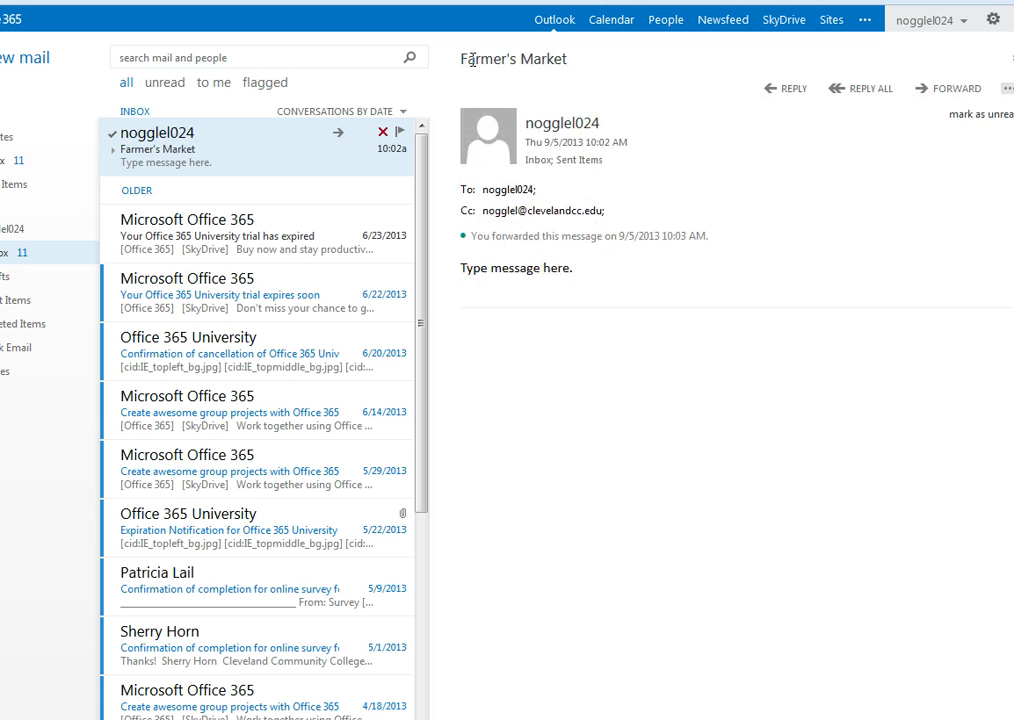